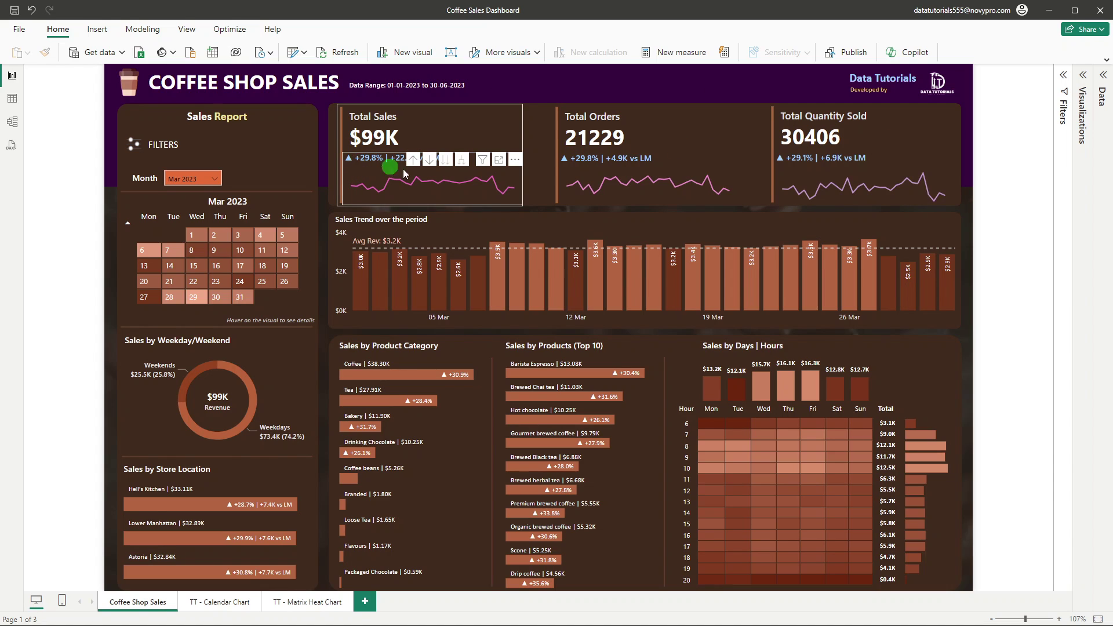
# - Select the Total Sales card on the March 2023 dashboard
pyautogui.click(998, 188)
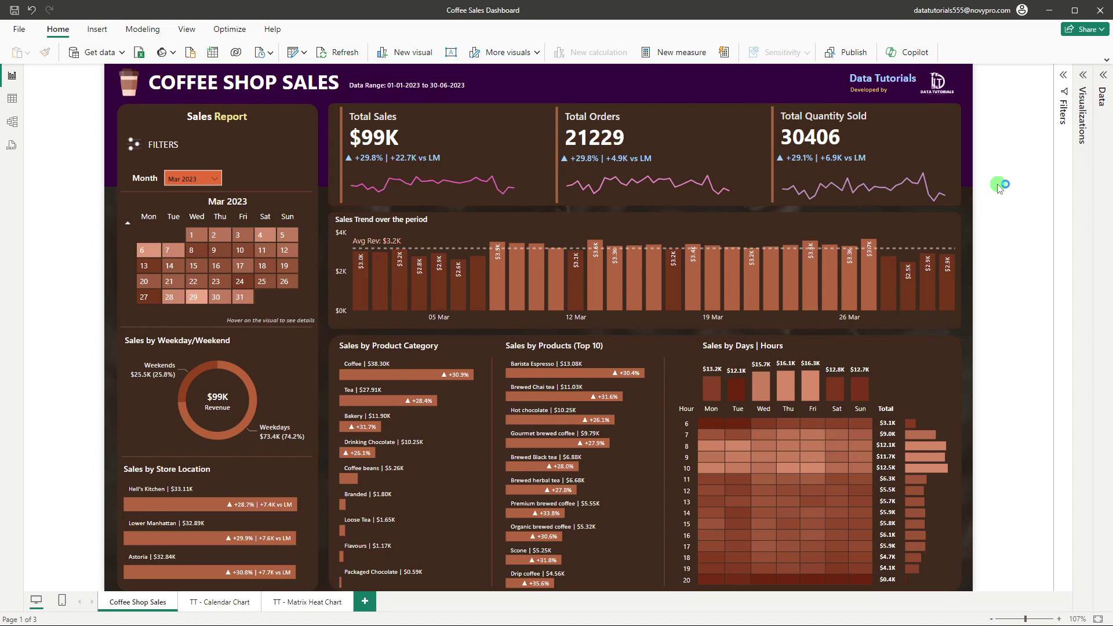
pyautogui.click(998, 188)
pyautogui.click(998, 187)
pyautogui.click(998, 187)
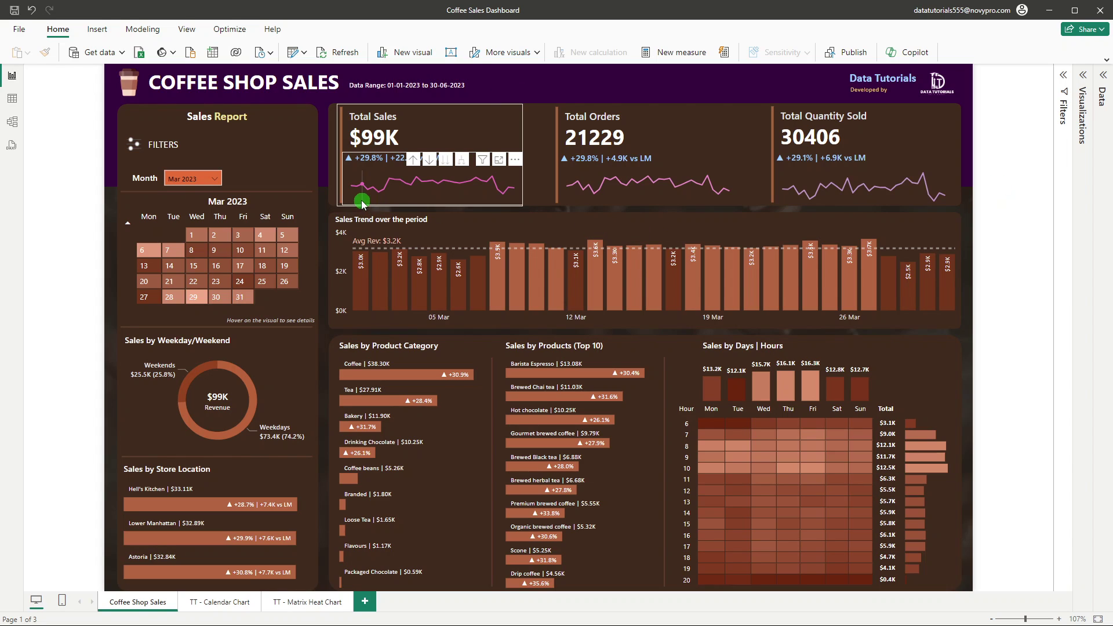
pyautogui.click(436, 197)
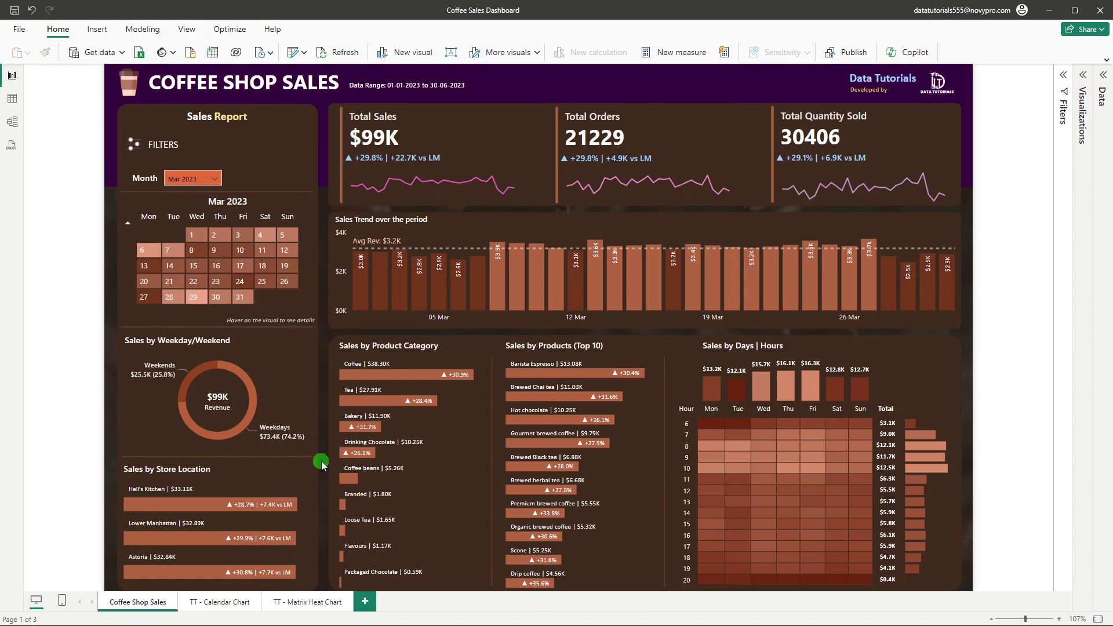
# - Check the daily March sales totals in the calendar date tooltips
pyautogui.moveTo(290, 307)
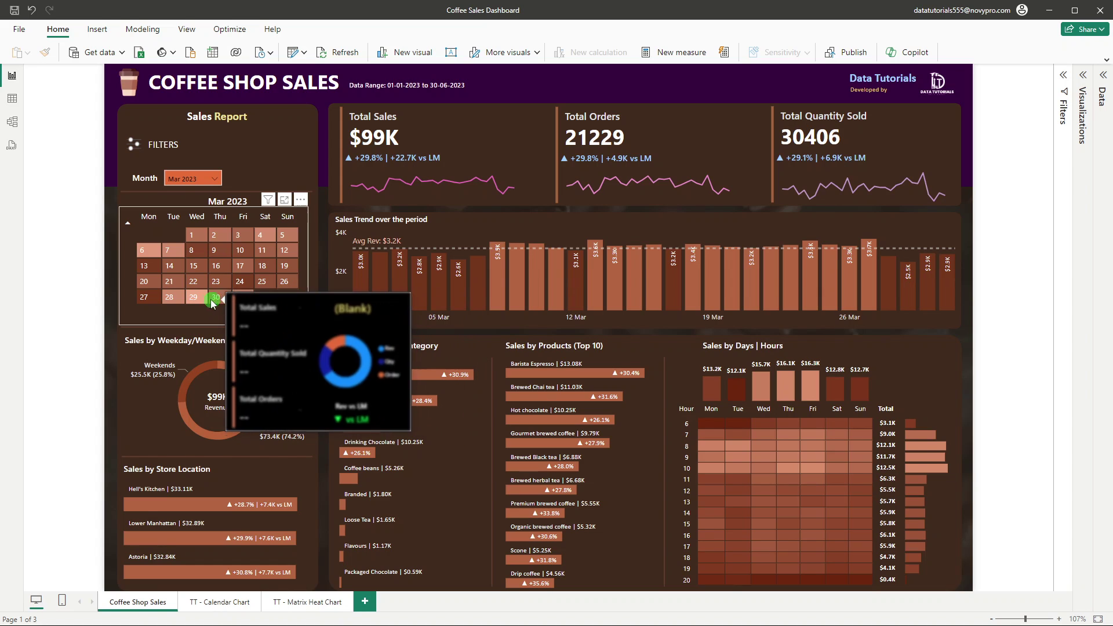
pyautogui.moveTo(196, 271)
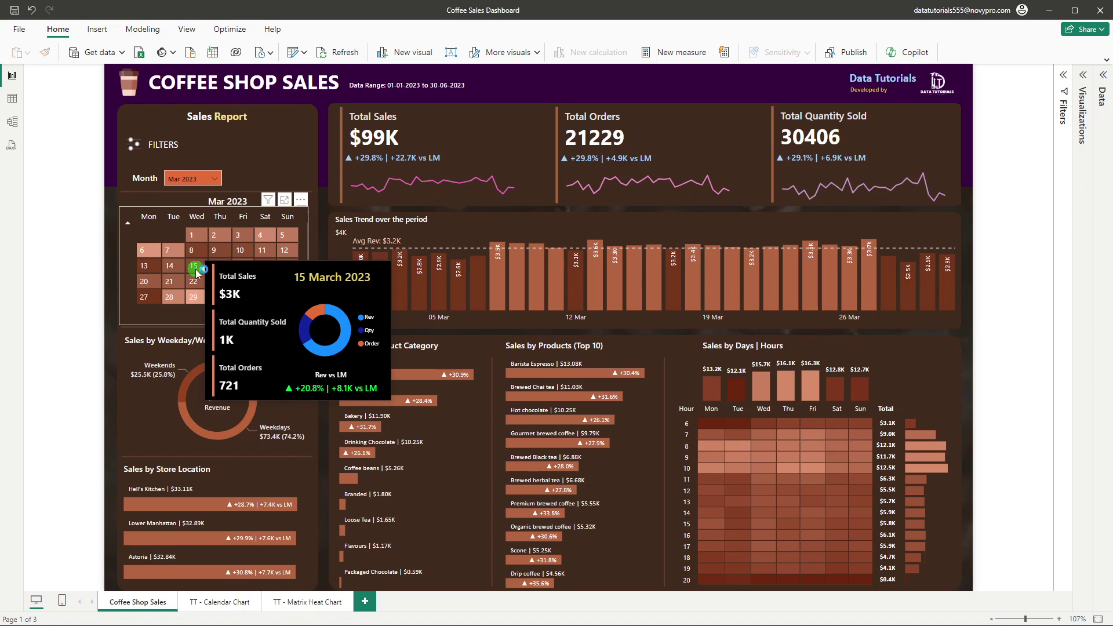
pyautogui.moveTo(195, 241)
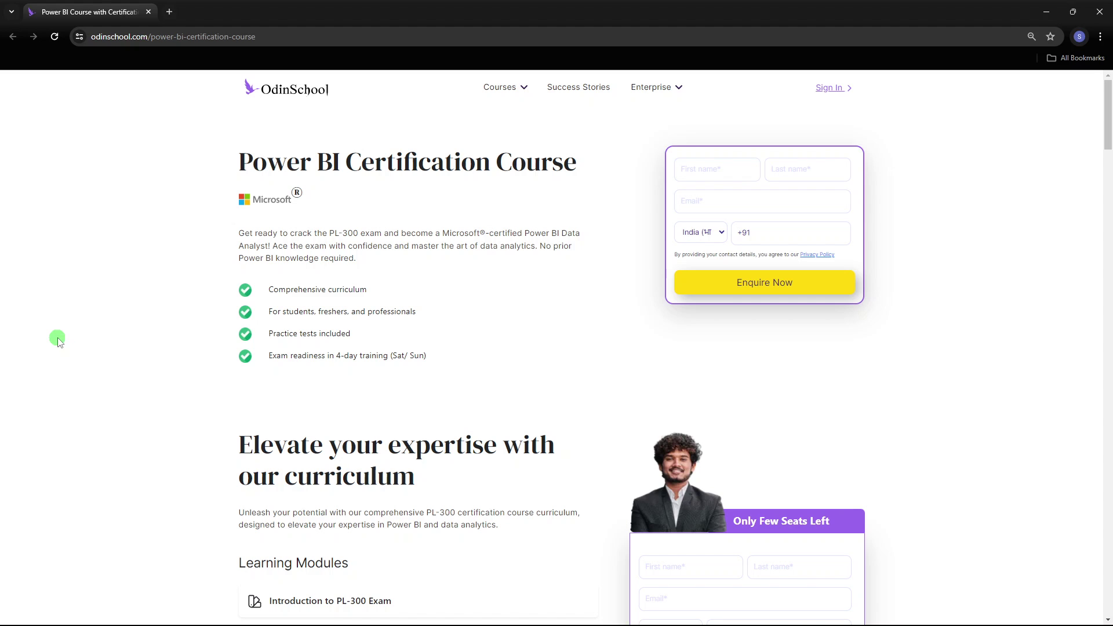
# - Scroll the OdinSchool page past Learning Modules, briefly highlighting Practice Exam, to the PL-300 section
pyautogui.scroll(-5, 106, 309)
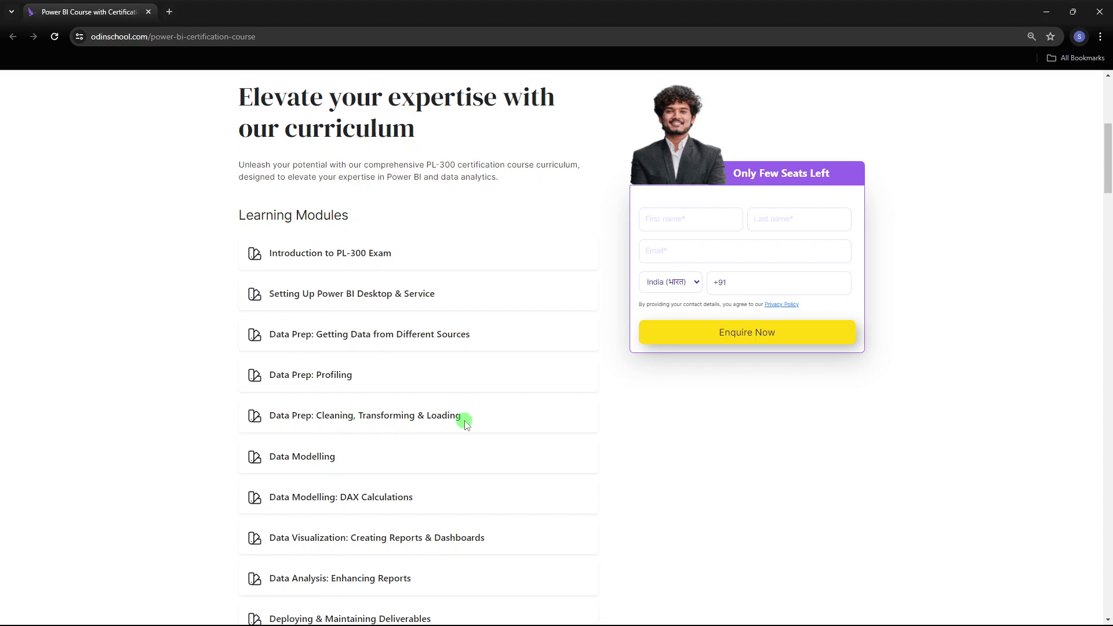
pyautogui.scroll(-1, 464, 420)
pyautogui.scroll(-1, 346, 406)
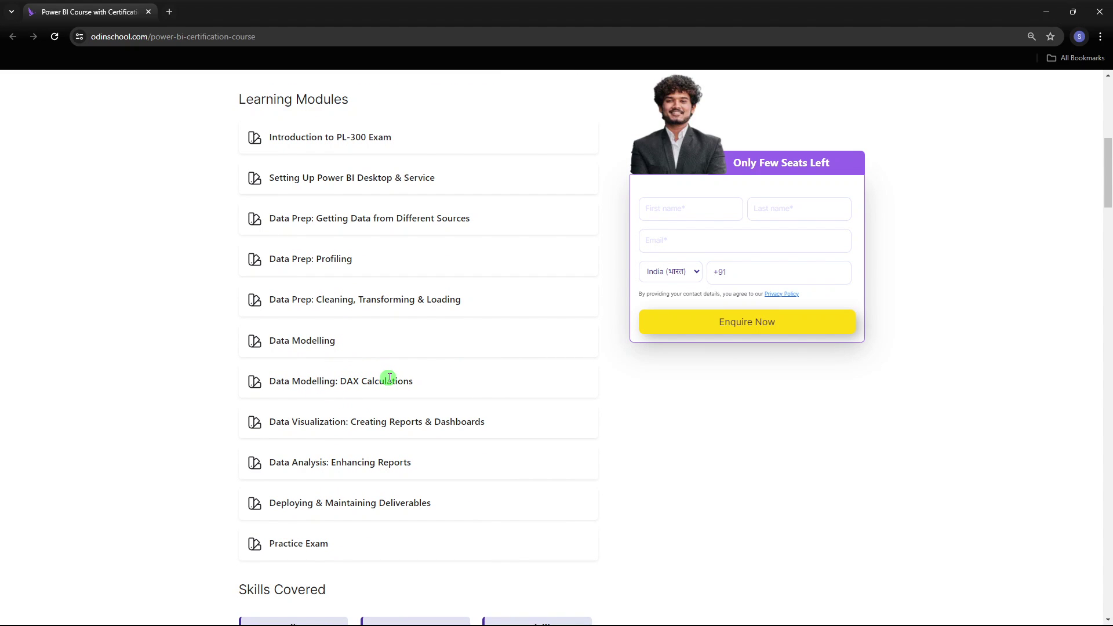
pyautogui.scroll(-2, 388, 378)
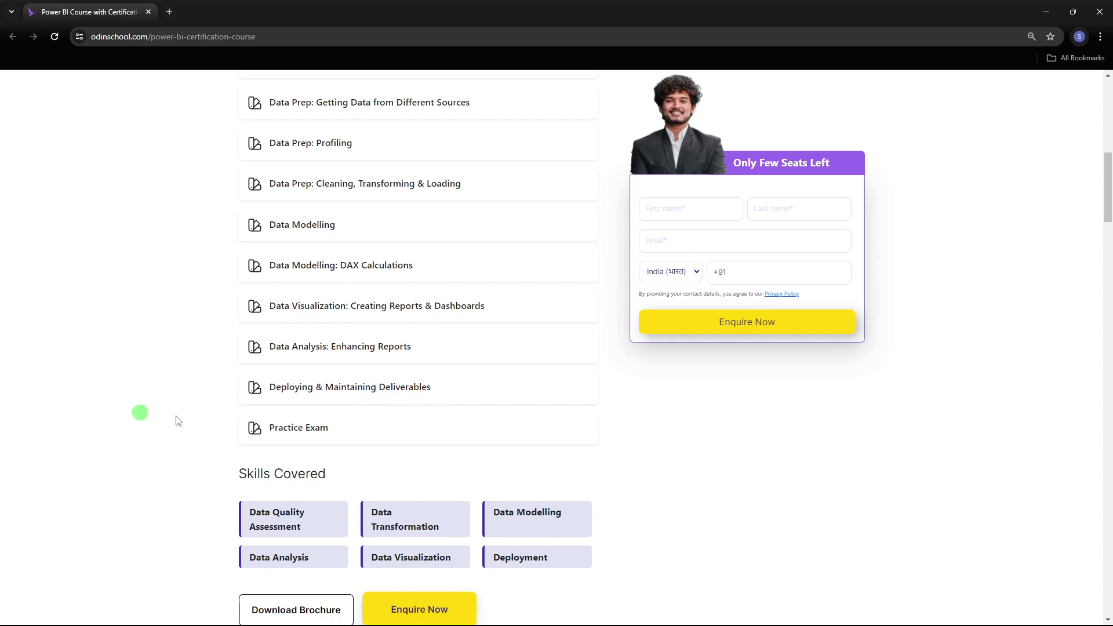
pyautogui.moveTo(271, 428); pyautogui.dragTo(339, 433)
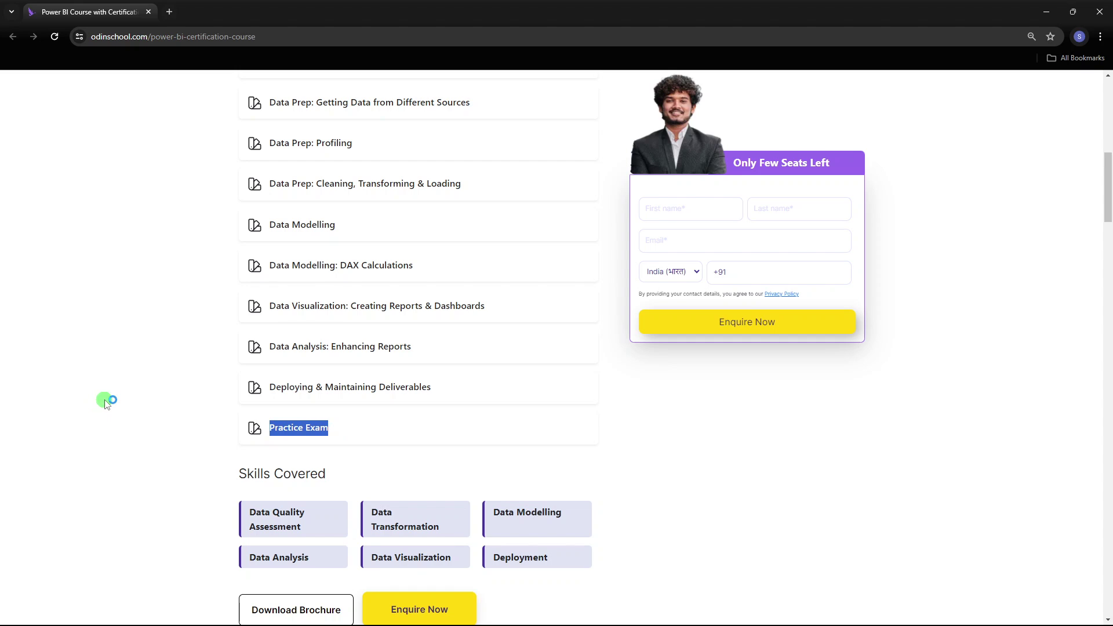
pyautogui.scroll(-3, 105, 402)
pyautogui.click(105, 403)
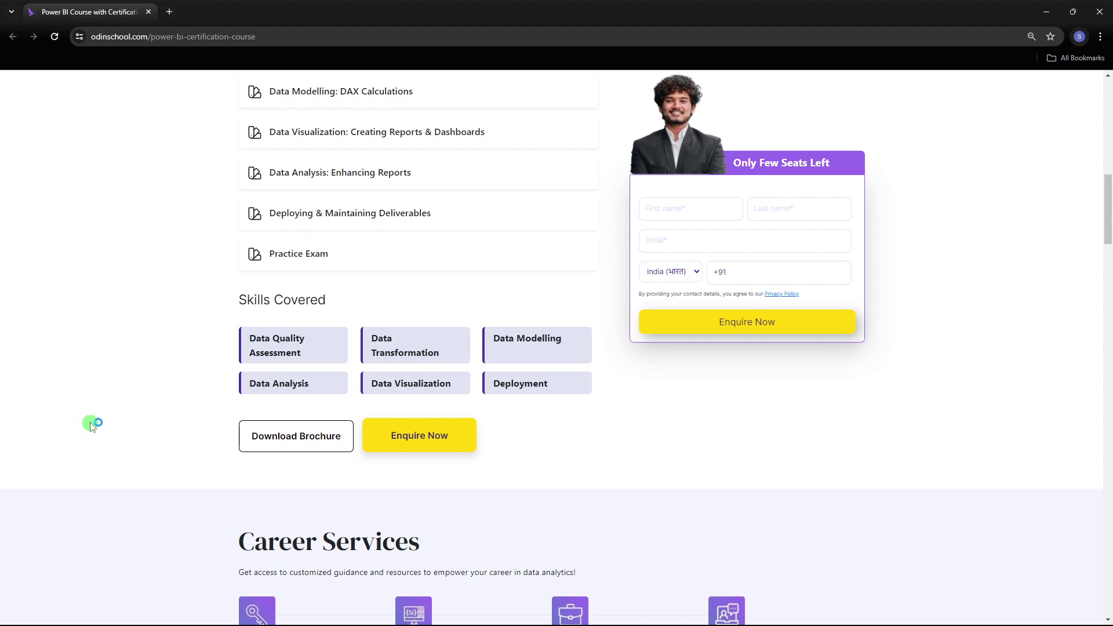
pyautogui.scroll(-10, 90, 427)
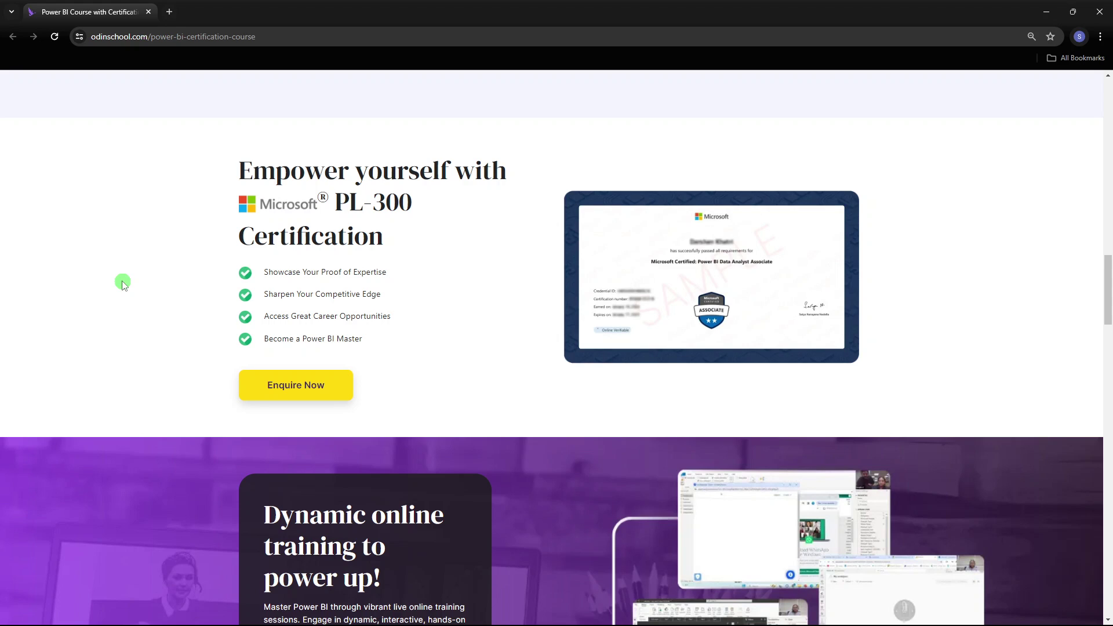
# - Review the schedule and 28,000 fee sections, highlighting the 100% Money Back Guarantee line
pyautogui.scroll(-5, 122, 284)
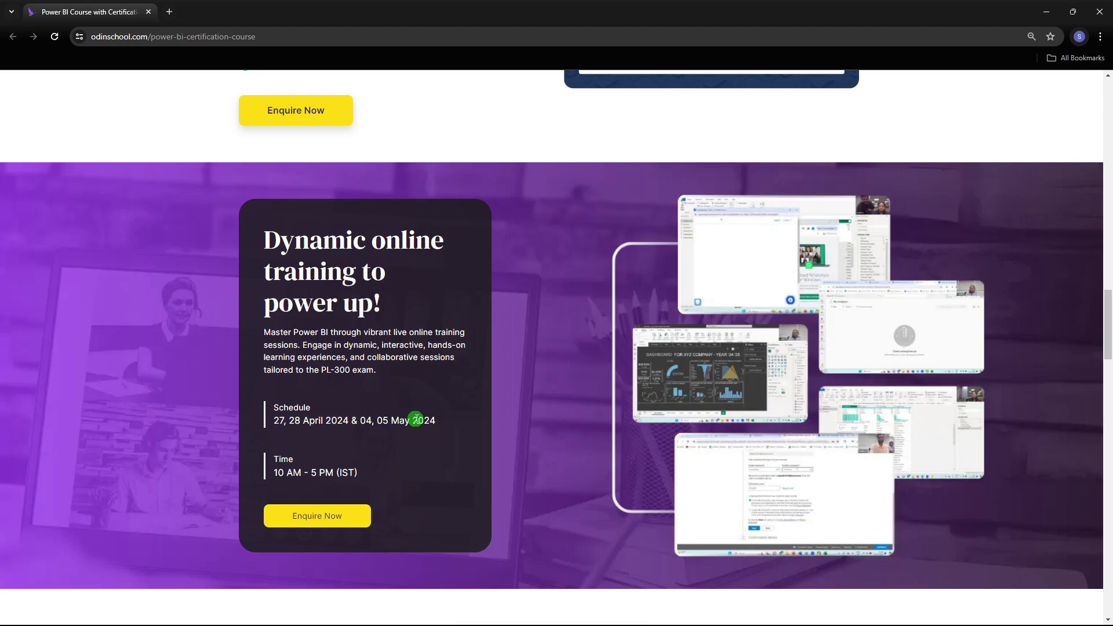
pyautogui.click(355, 432)
pyautogui.click(369, 478)
pyautogui.scroll(-6, 123, 398)
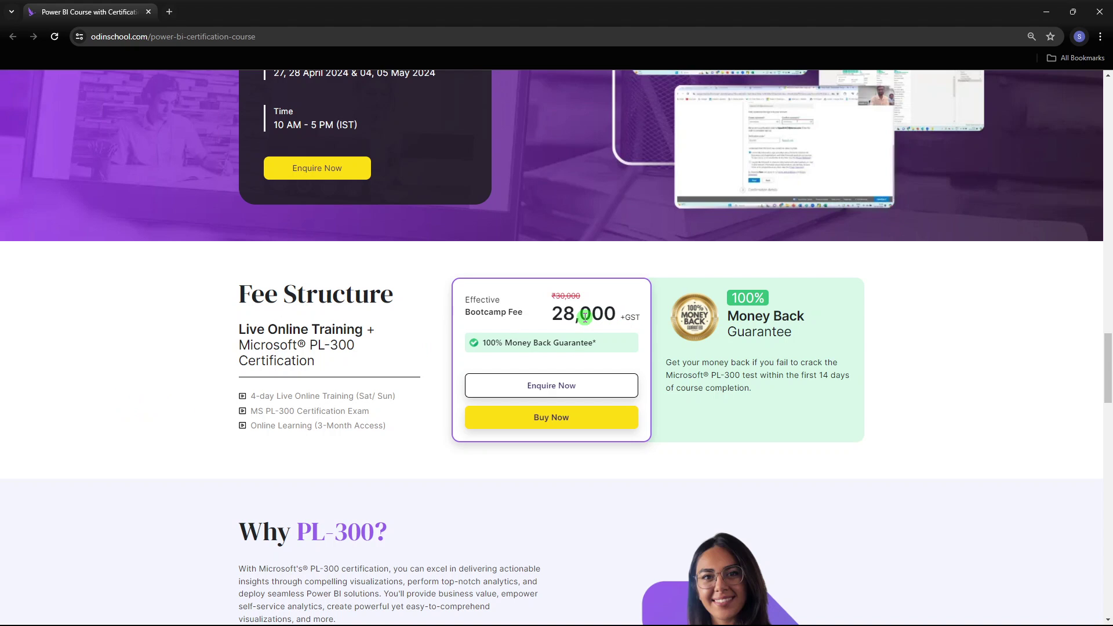
pyautogui.moveTo(482, 343); pyautogui.dragTo(577, 357)
pyautogui.click(609, 361)
pyautogui.scroll(-1, 122, 350)
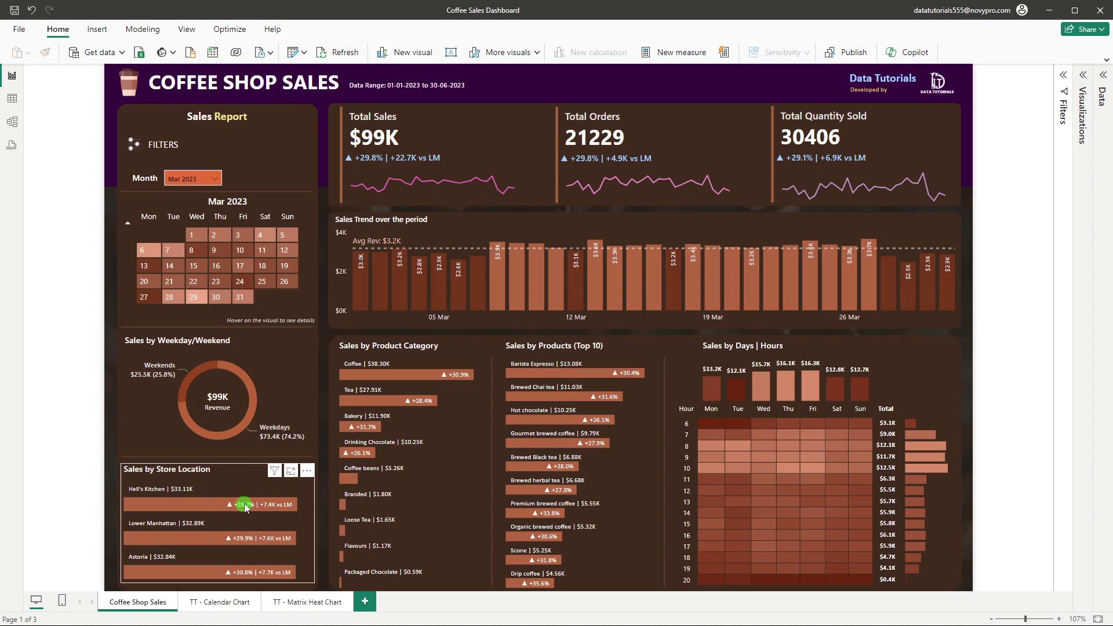
pyautogui.moveTo(239, 504)
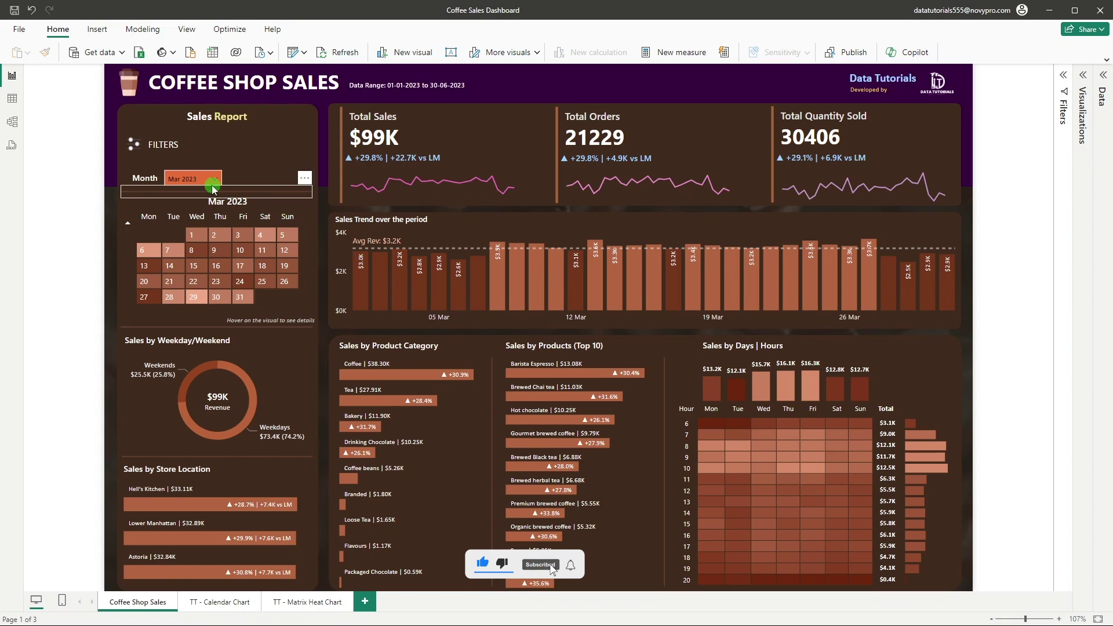
# - Filter the dashboard to May 2023 with the Month slicer
pyautogui.click(153, 173)
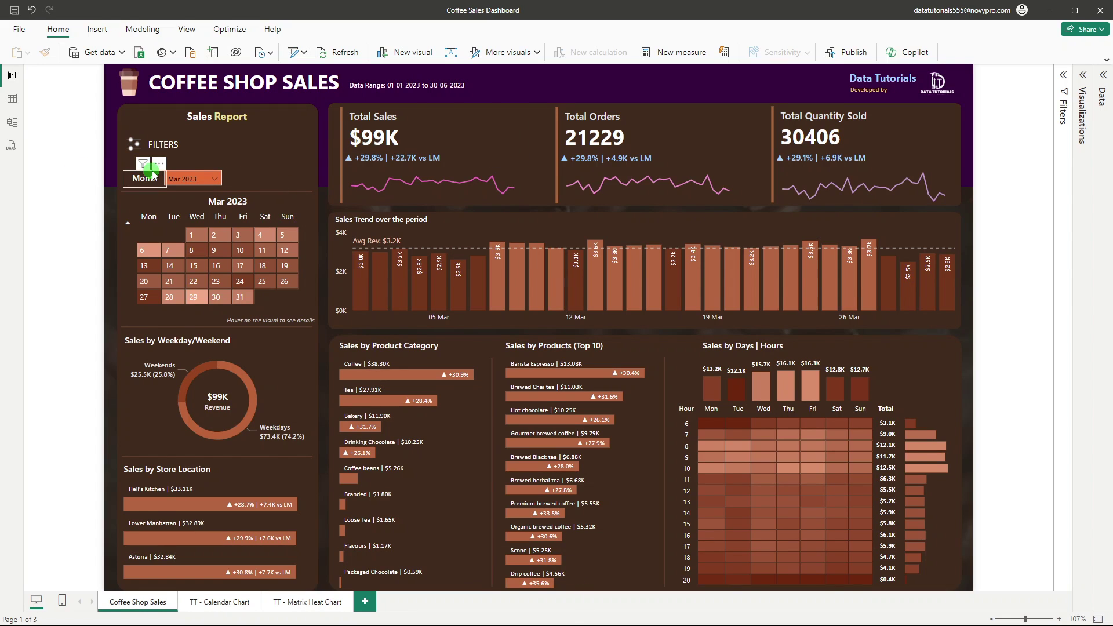
pyautogui.click(185, 178)
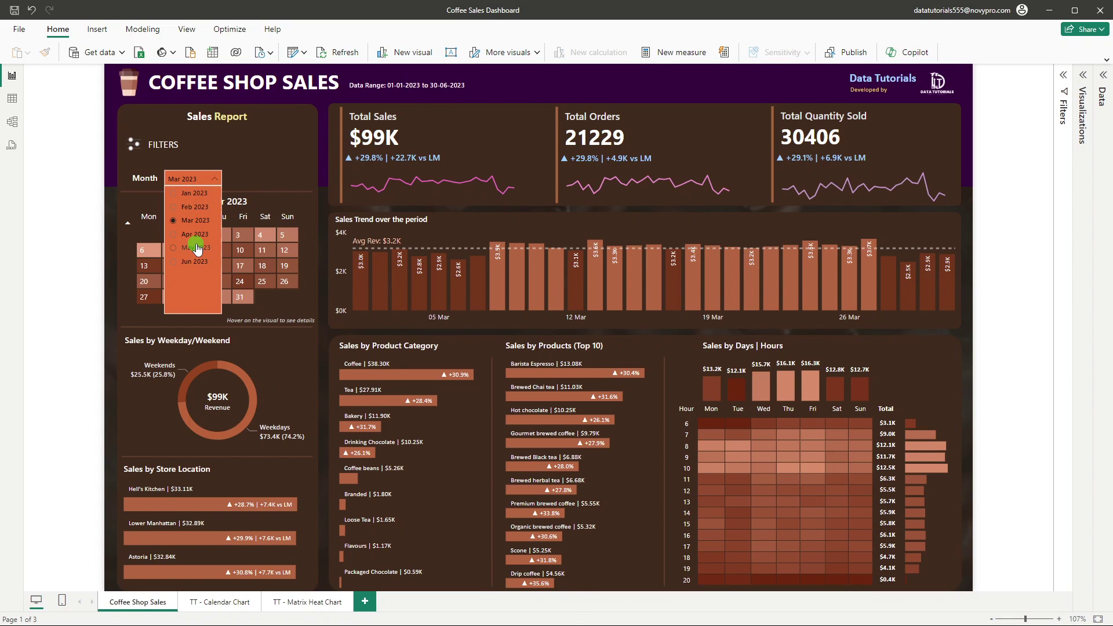
pyautogui.click(196, 247)
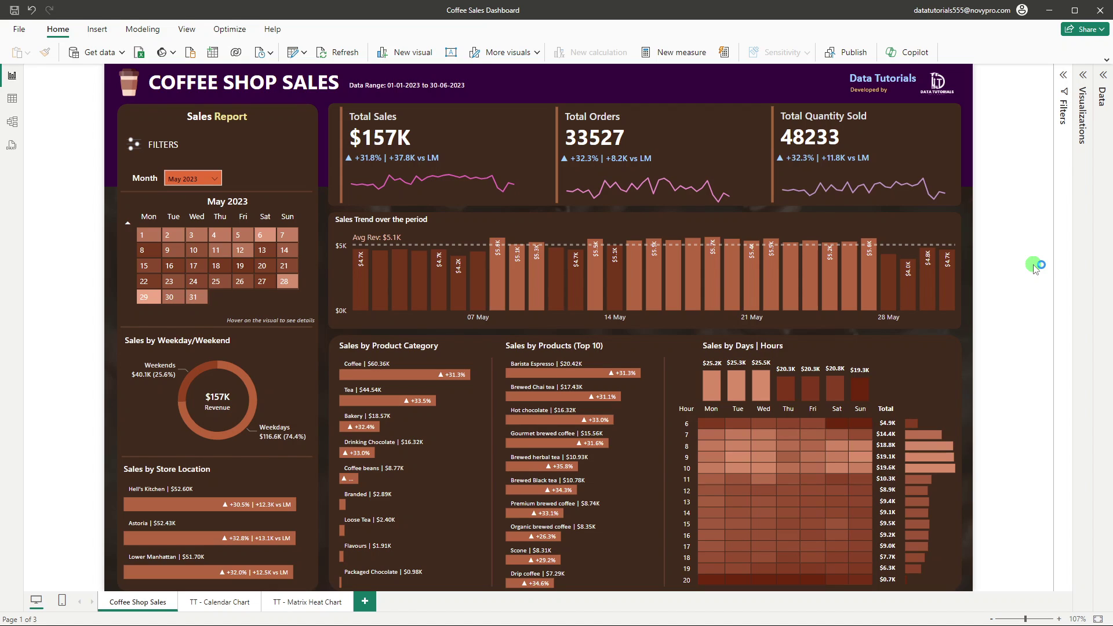
# - Open the Month slicer list showing Jan 2023 to Jun 2023
pyautogui.moveTo(439, 310)
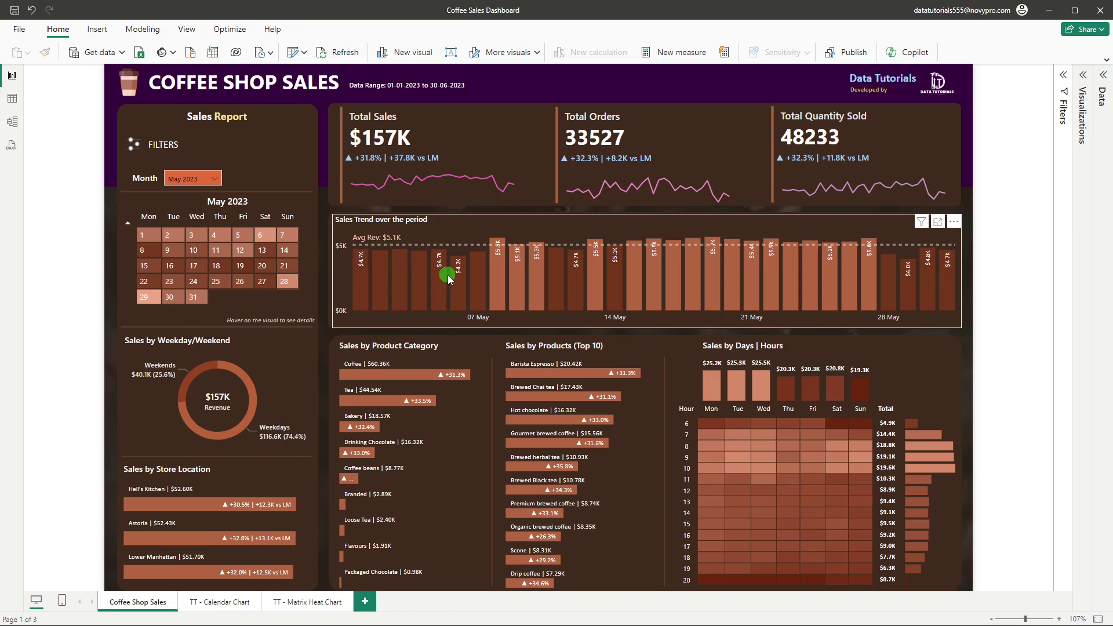
pyautogui.moveTo(496, 250)
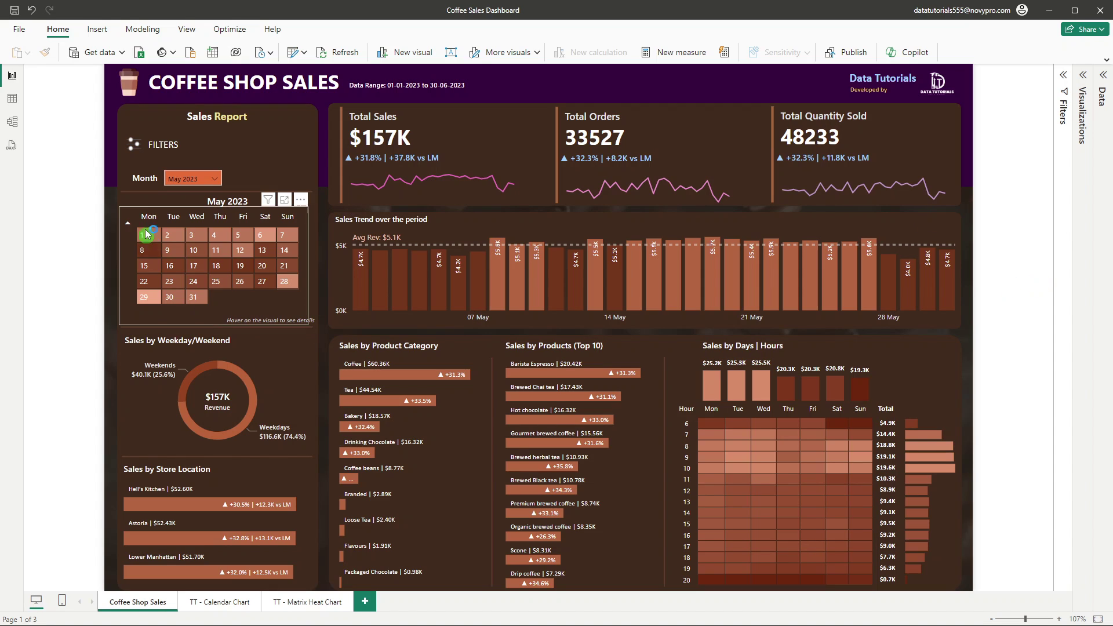
pyautogui.click(188, 179)
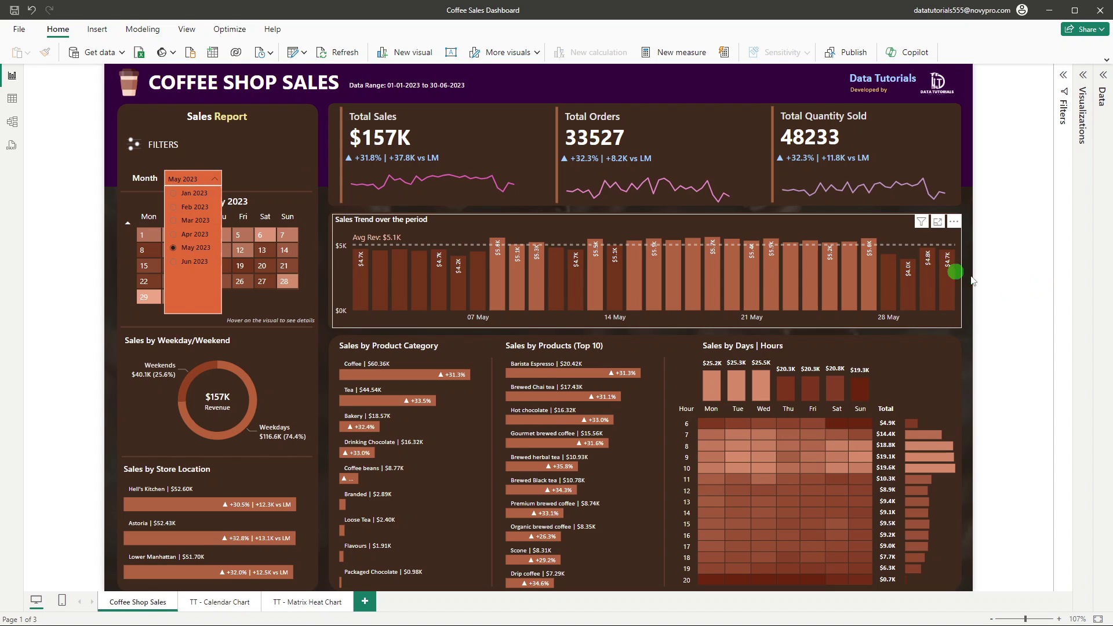
# - Close the month list, keeping May 2023 selected
pyautogui.click(988, 275)
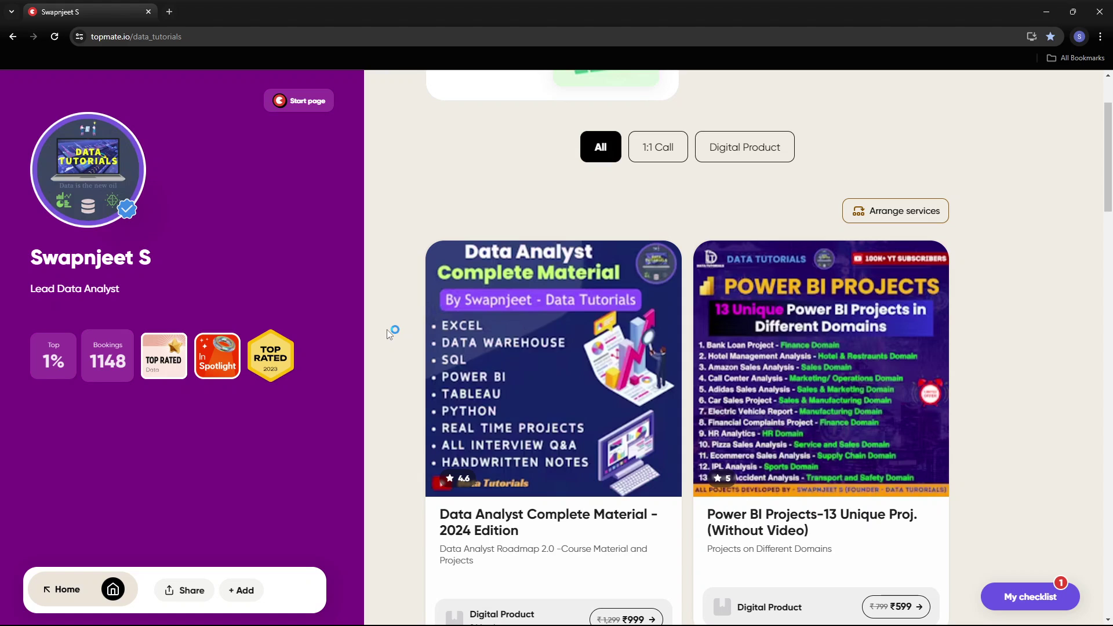
# - Open the ₹299 Power BI Material product page from the Data Tutorials profile
pyautogui.scroll(-1, 1041, 291)
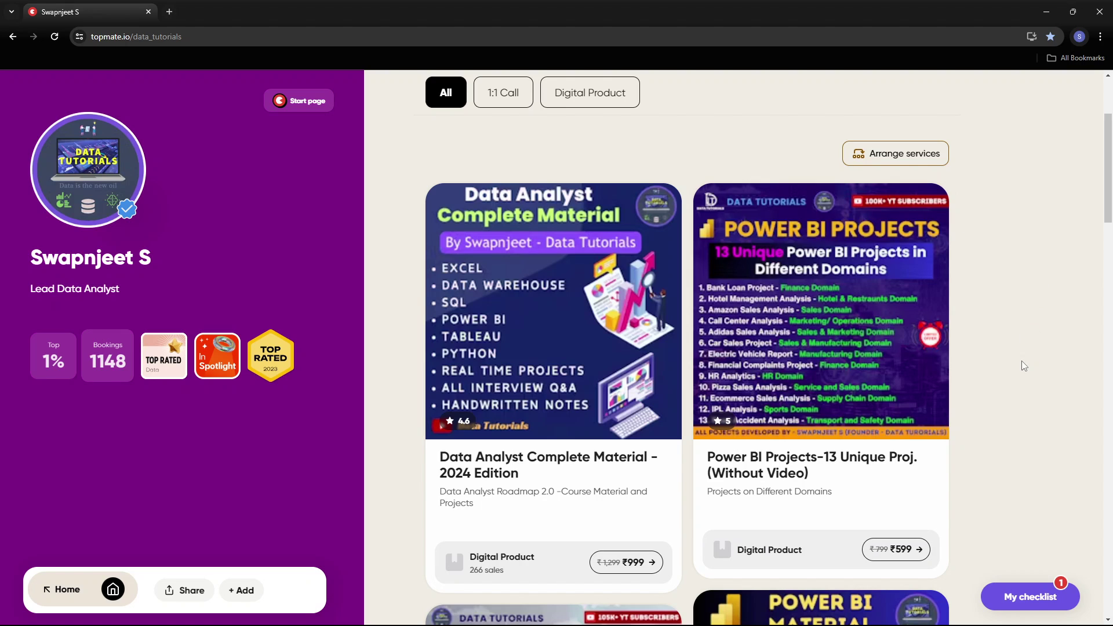
pyautogui.scroll(-7, 1021, 360)
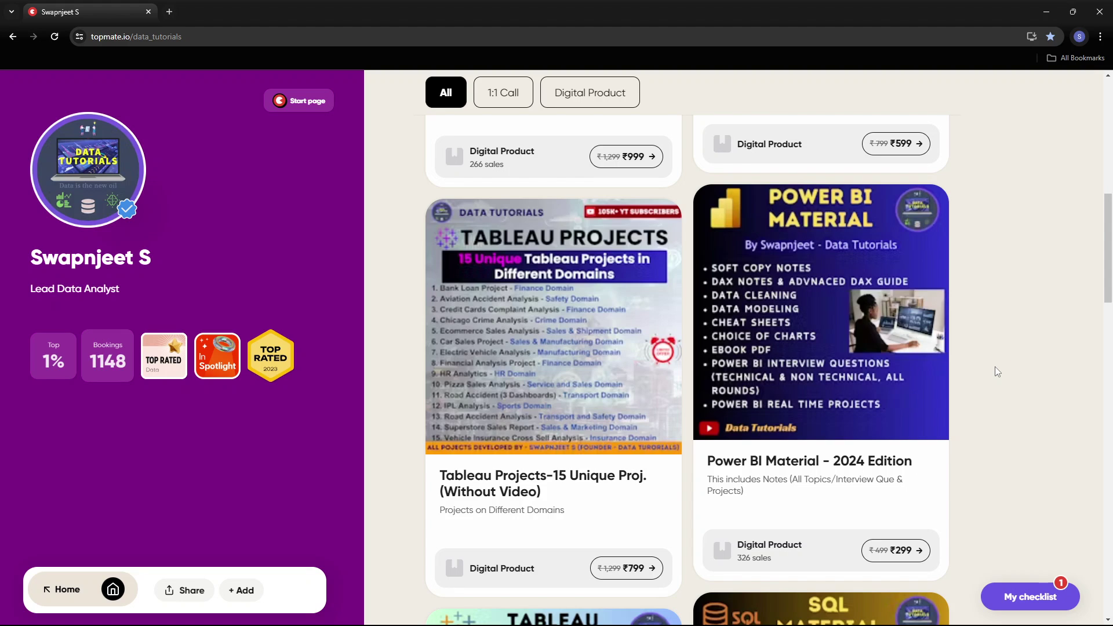
pyautogui.click(897, 551)
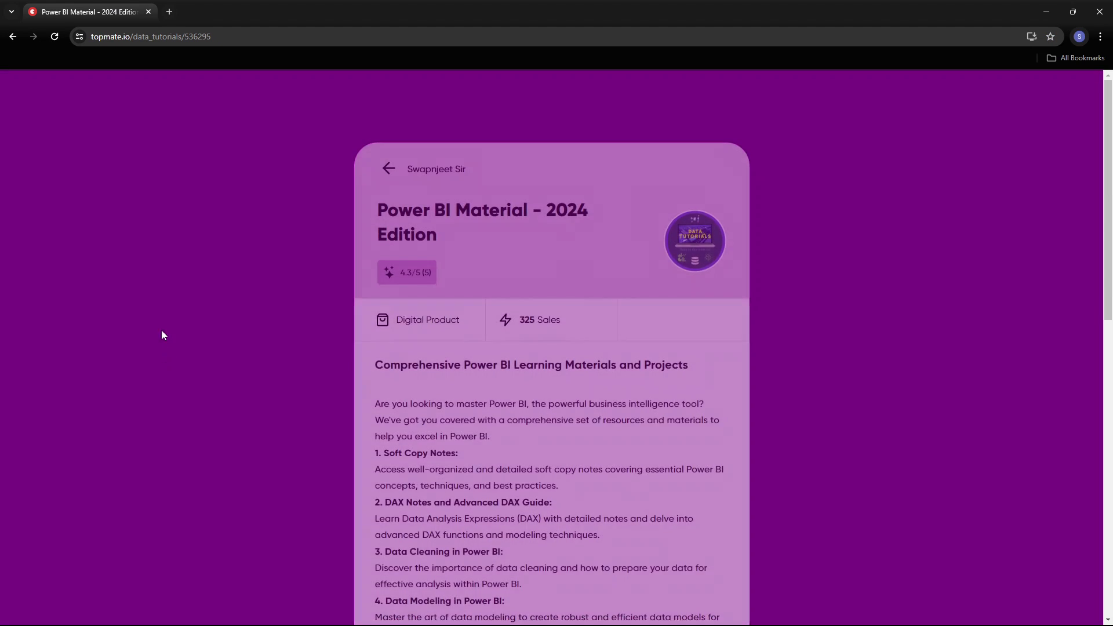
# - Return to the profile and scroll to the Career guidance and Mock Interview services
pyautogui.scroll(-6, 163, 335)
pyautogui.scroll(5, 162, 335)
pyautogui.click(12, 41)
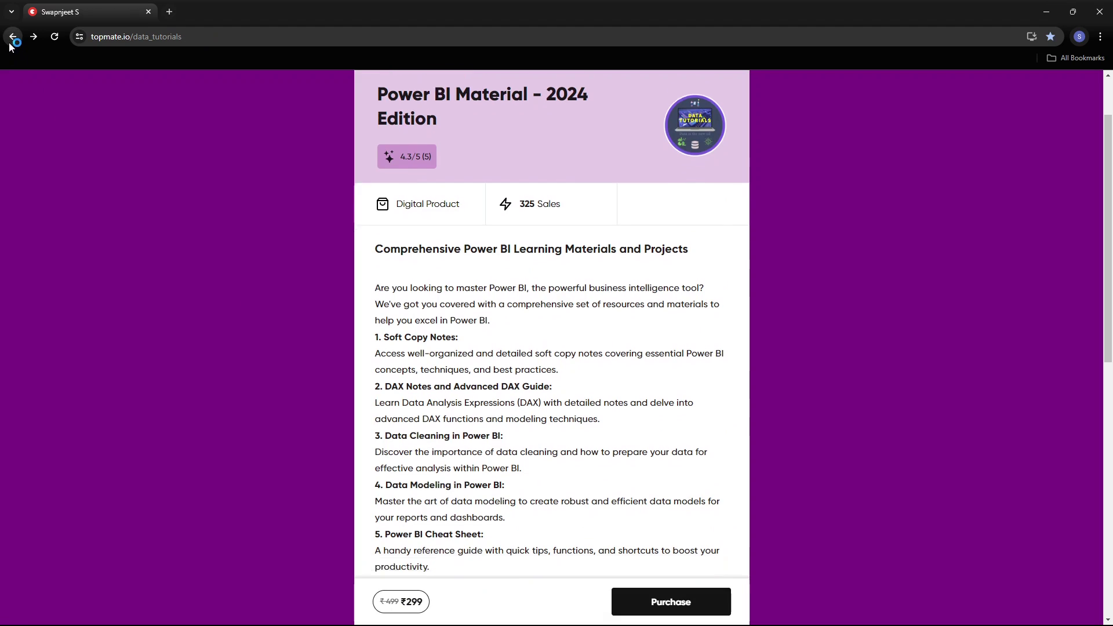
pyautogui.scroll(-9, 1009, 333)
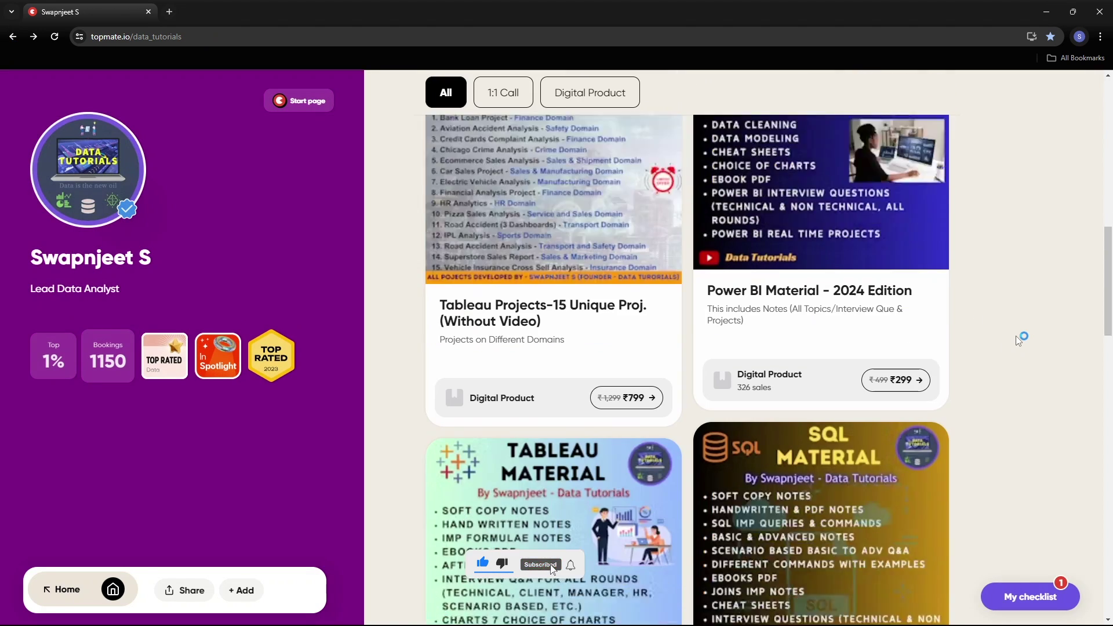
pyautogui.scroll(-3, 1020, 333)
pyautogui.scroll(-5, 904, 358)
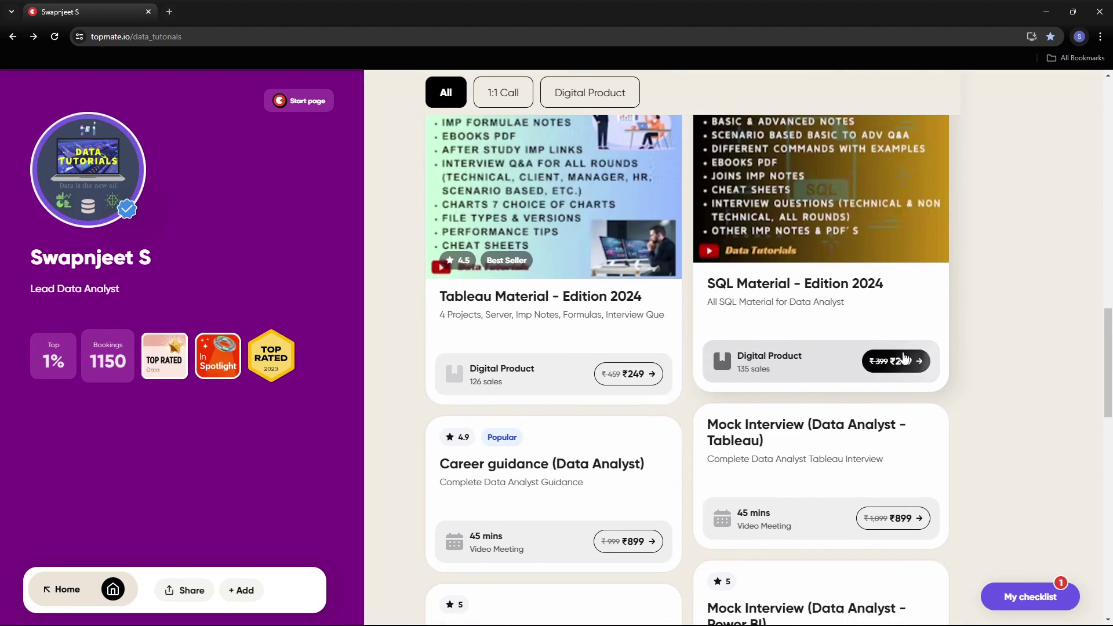
pyautogui.scroll(-4, 1030, 347)
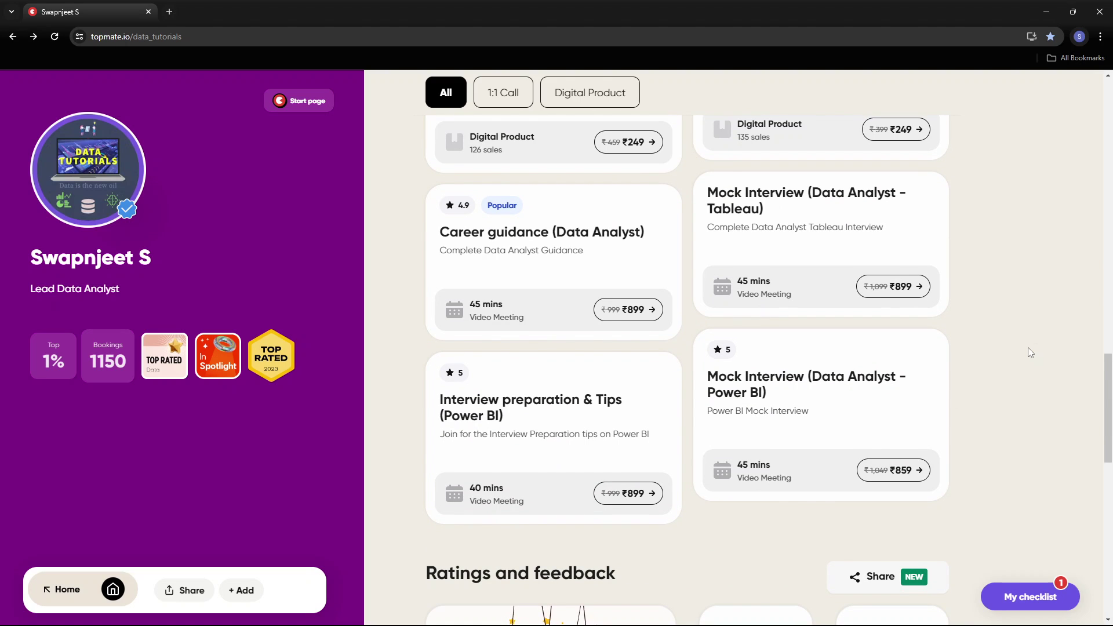
# - Show a Sales by Days | Hours heat map tooltip on the May 2023 dashboard
pyautogui.click(1022, 353)
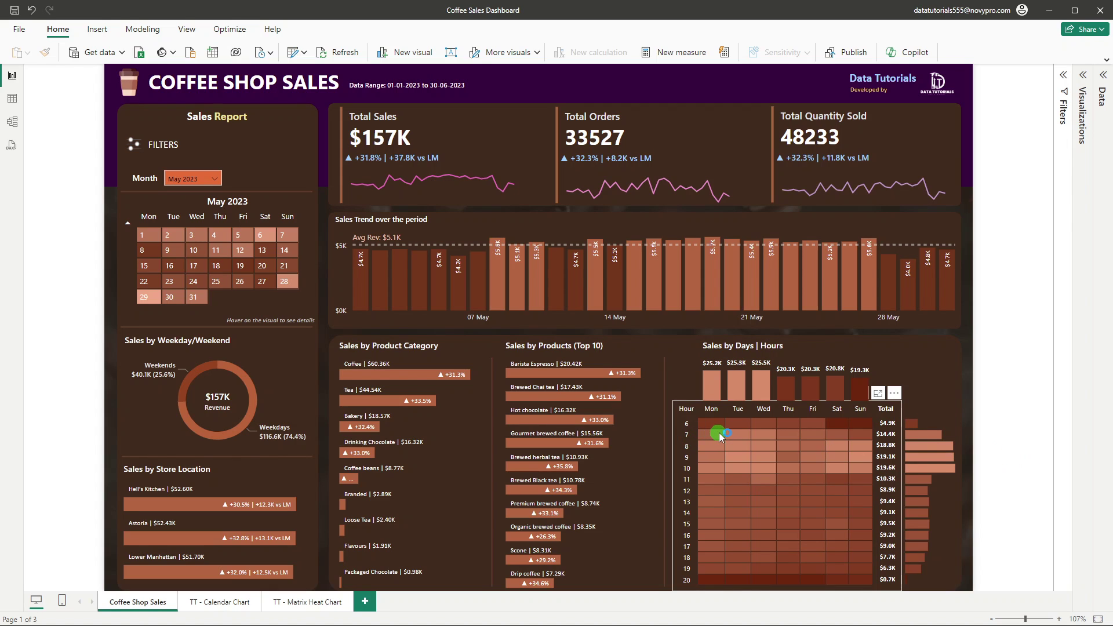
pyautogui.moveTo(719, 436)
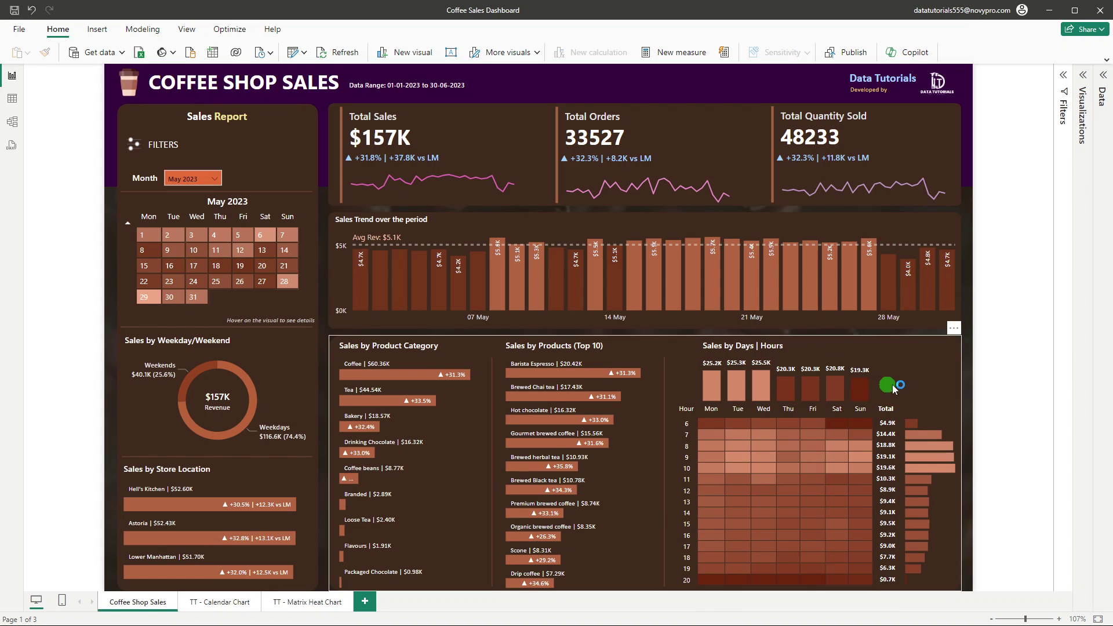
pyautogui.click(940, 389)
pyautogui.click(975, 370)
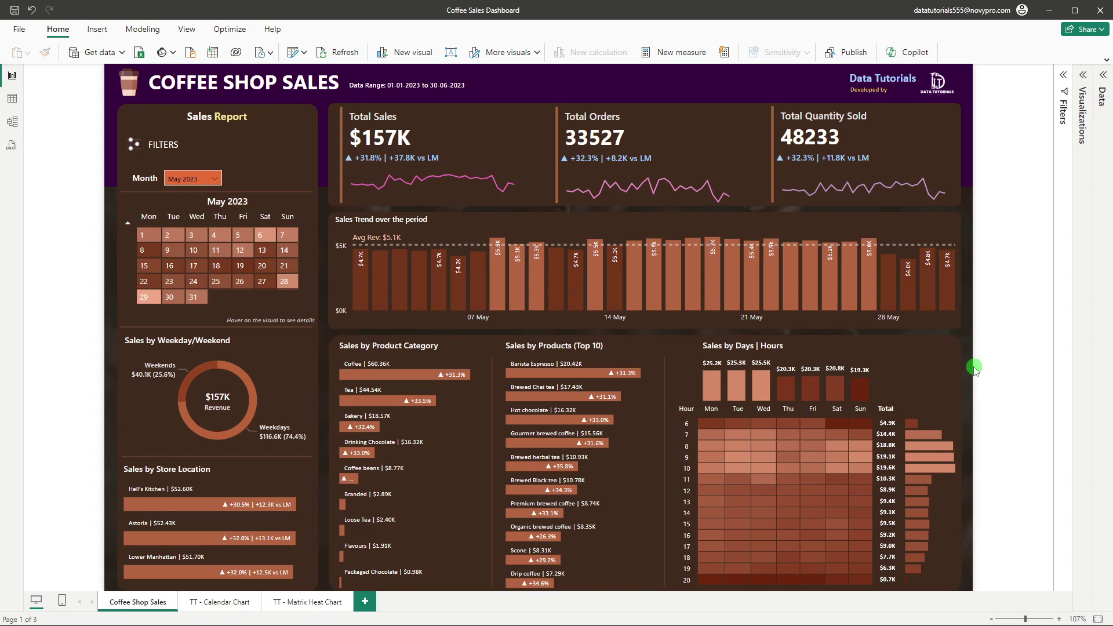
pyautogui.click(974, 371)
pyautogui.click(975, 371)
pyautogui.click(993, 371)
pyautogui.click(993, 371)
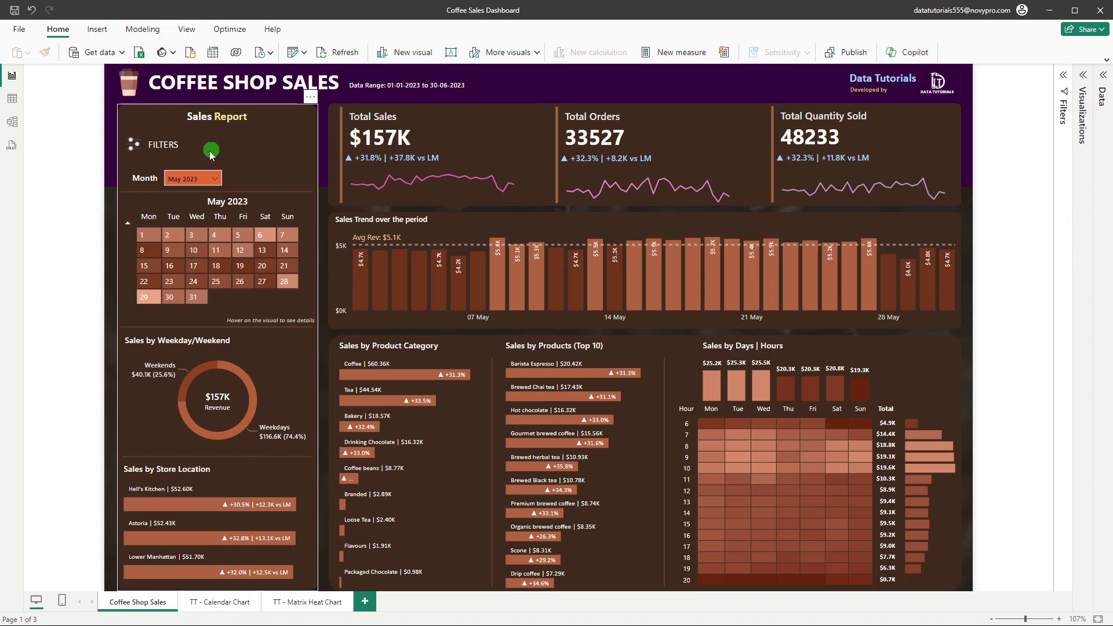
# - Filter the dashboard to Jun 2023, then to Apr 2023, showing $119K sales
pyautogui.click(204, 181)
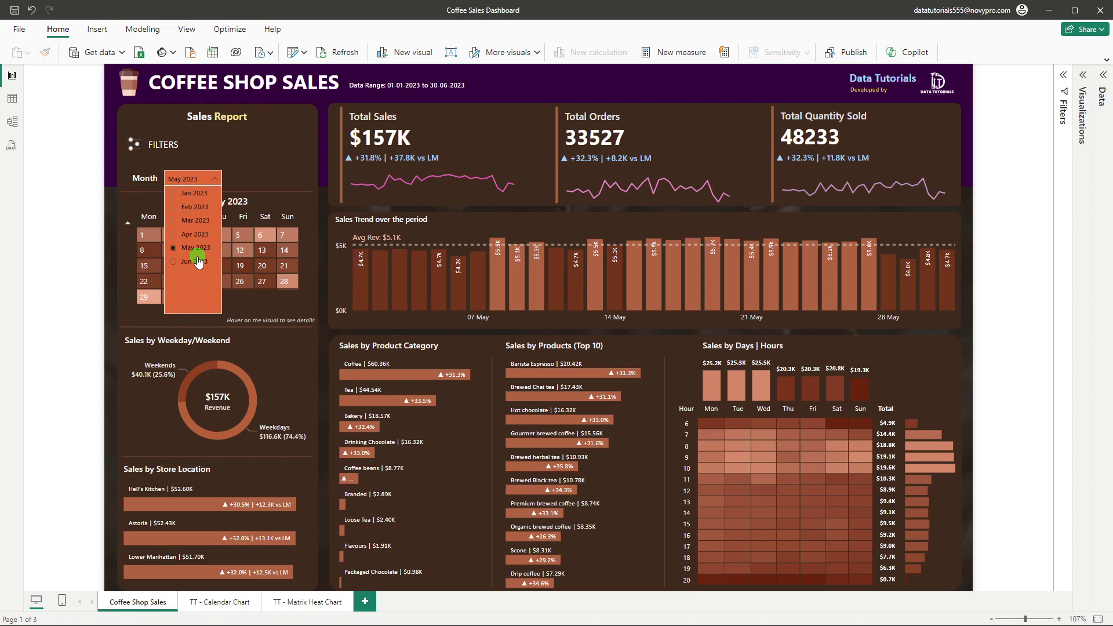
pyautogui.click(197, 259)
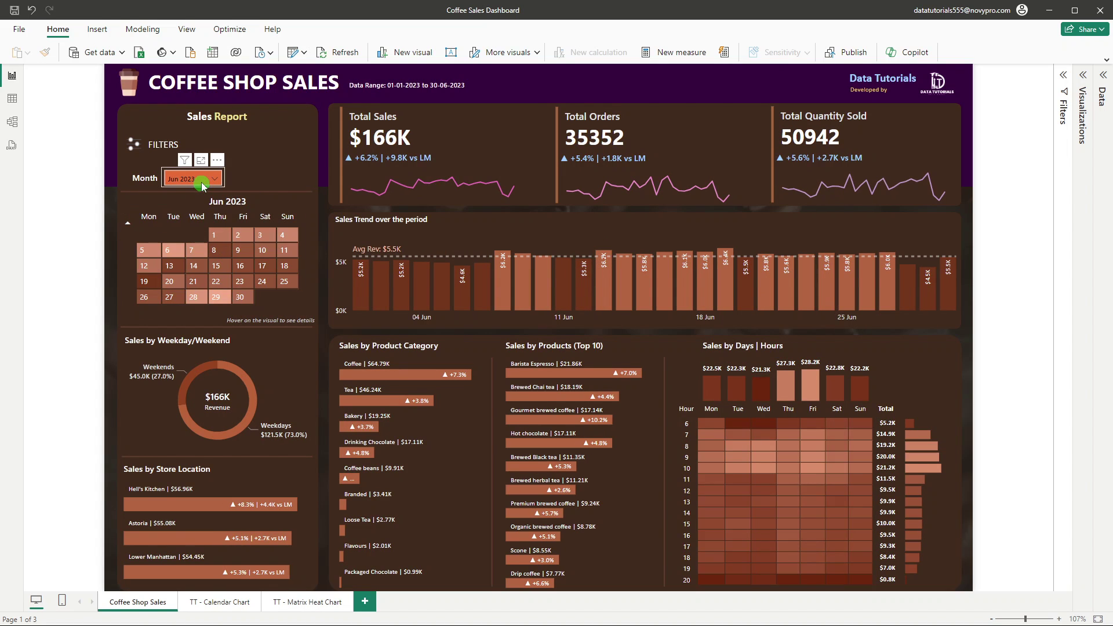
pyautogui.click(203, 181)
pyautogui.click(195, 234)
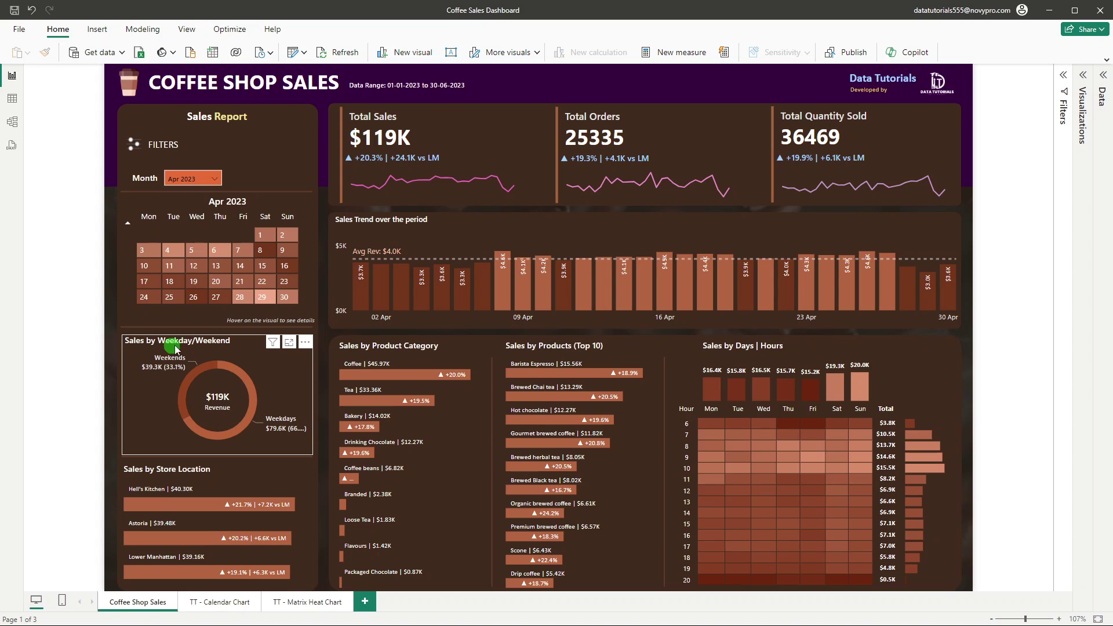
pyautogui.click(256, 398)
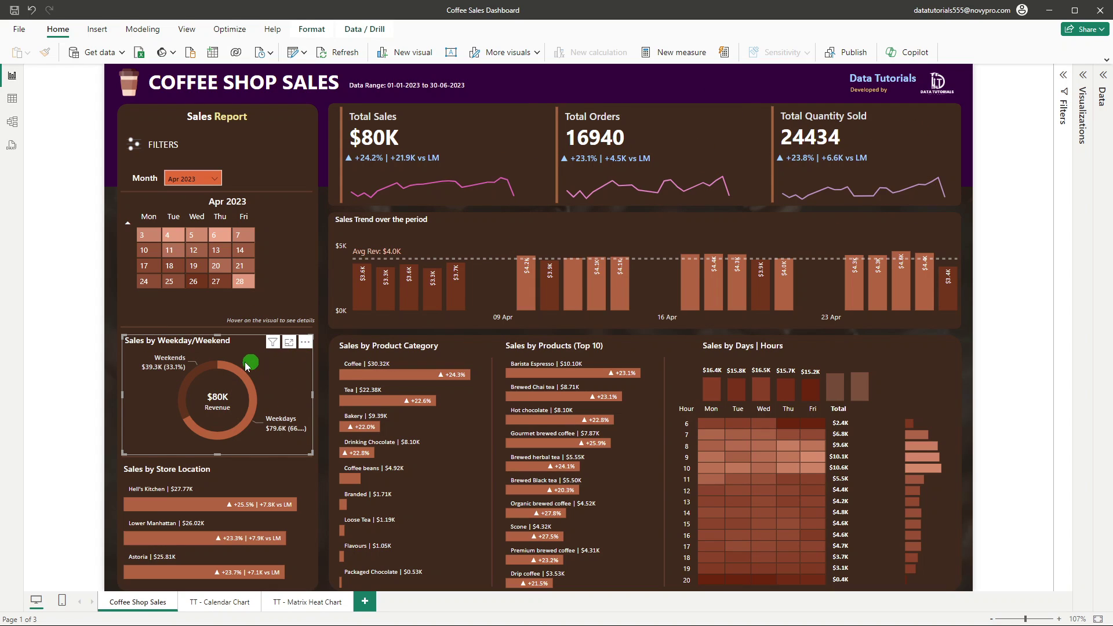
pyautogui.click(198, 370)
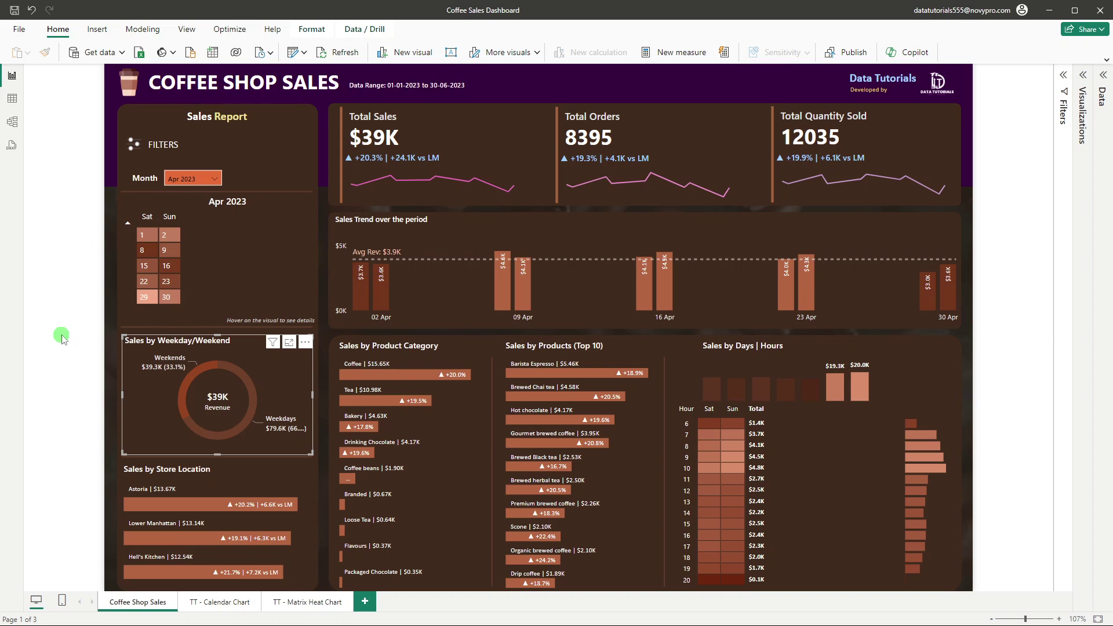
pyautogui.click(188, 378)
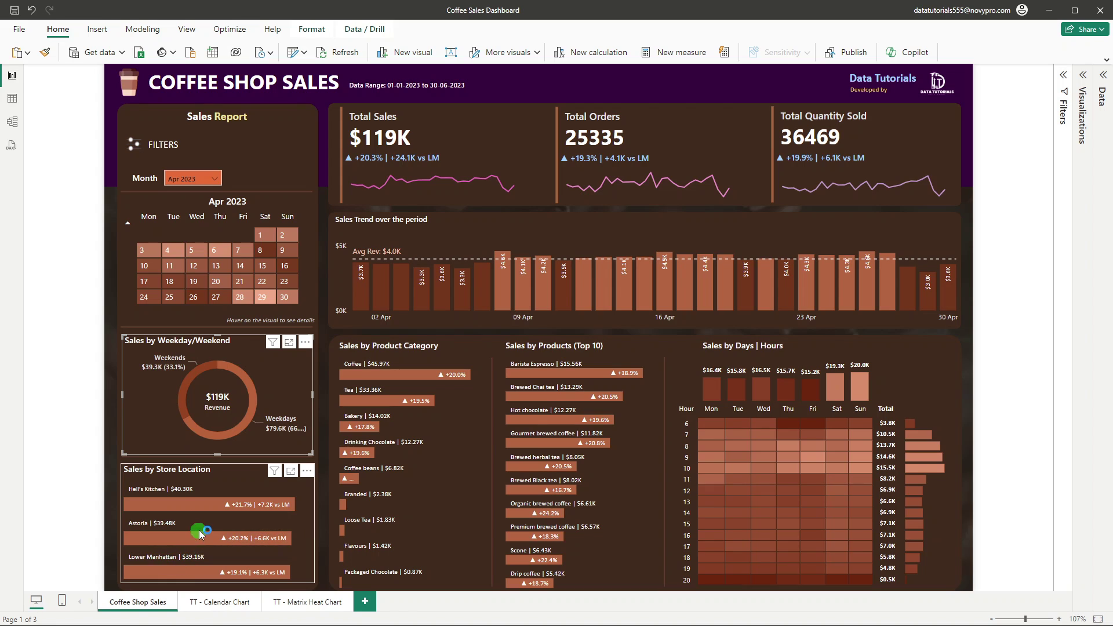
pyautogui.click(172, 572)
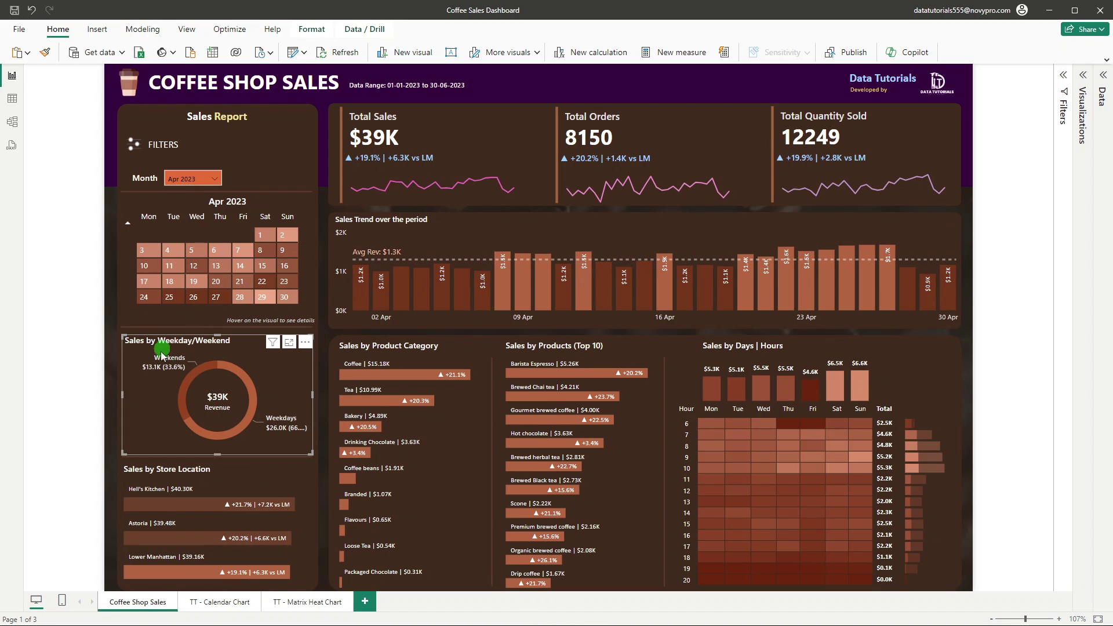
pyautogui.click(235, 471)
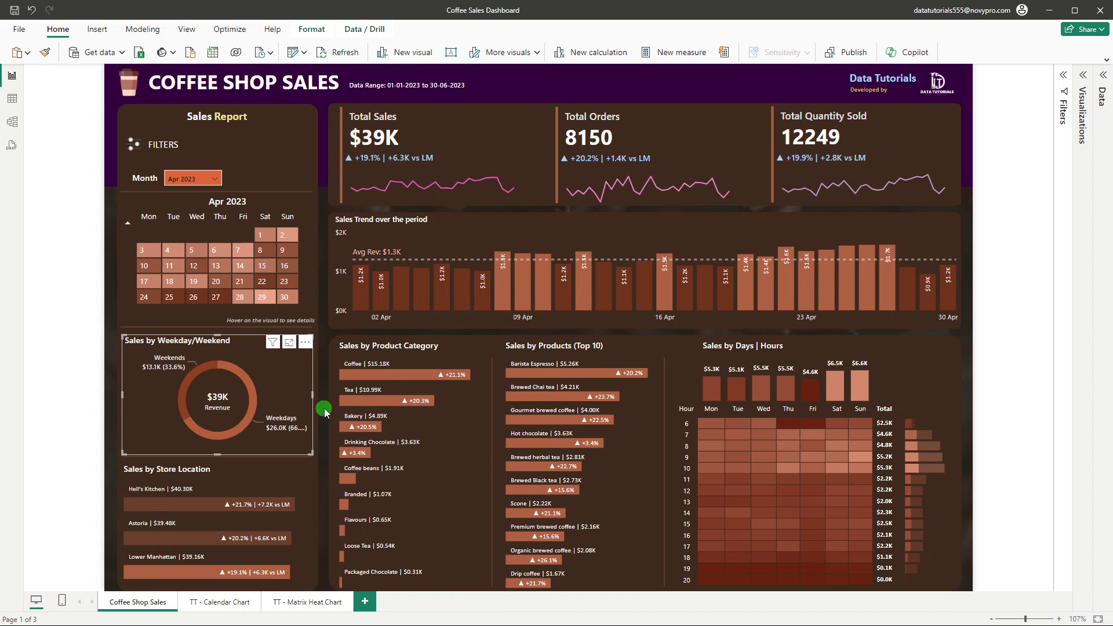
pyautogui.click(325, 412)
pyautogui.click(241, 531)
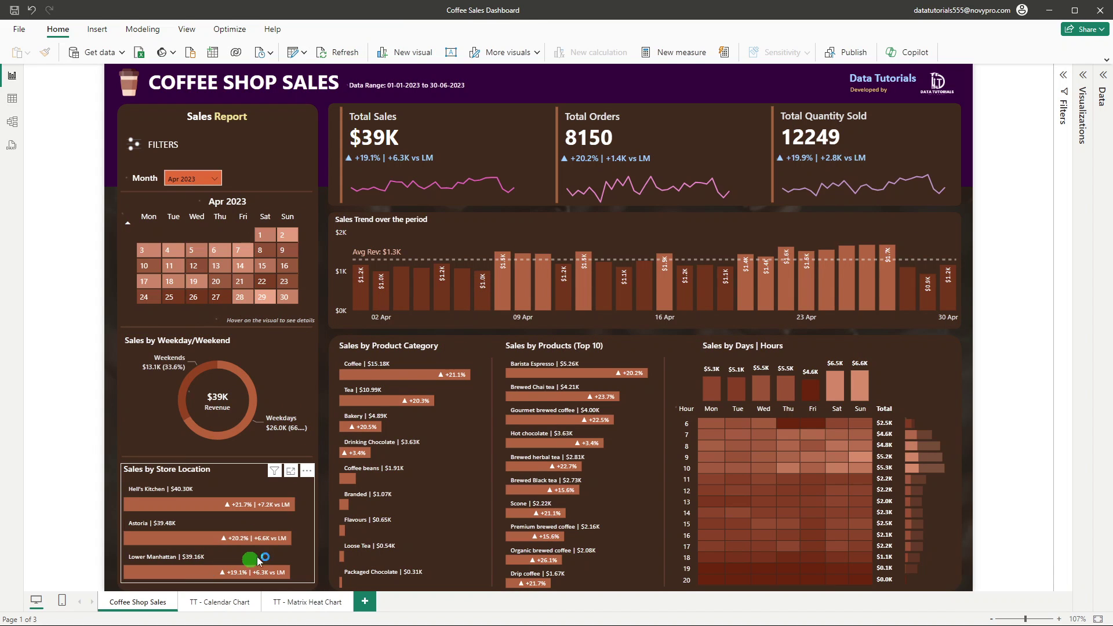
pyautogui.click(386, 360)
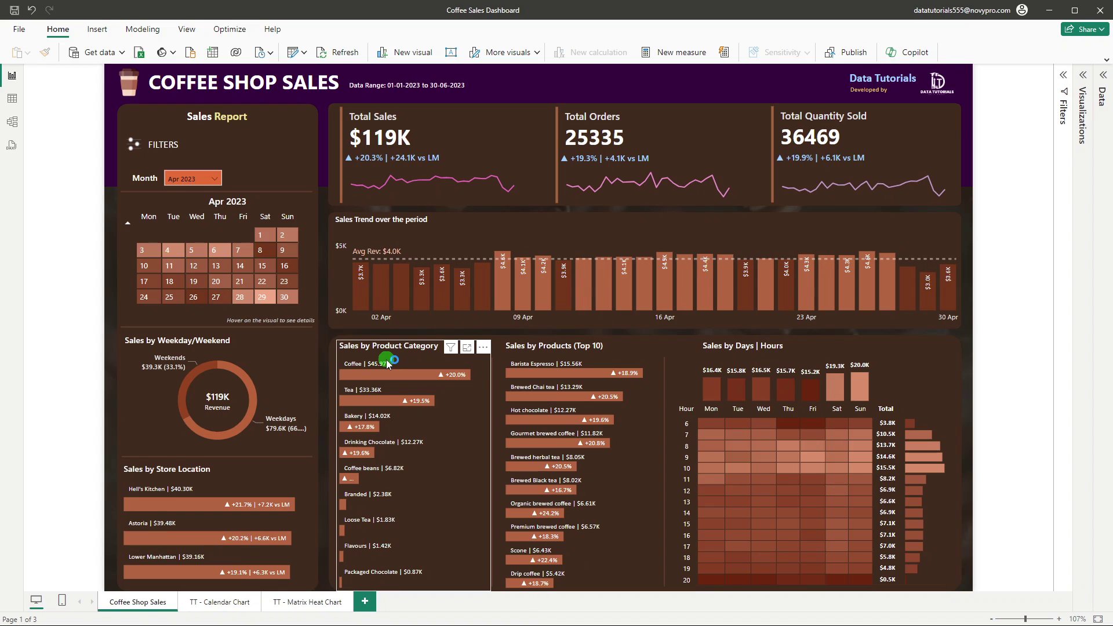
pyautogui.click(387, 362)
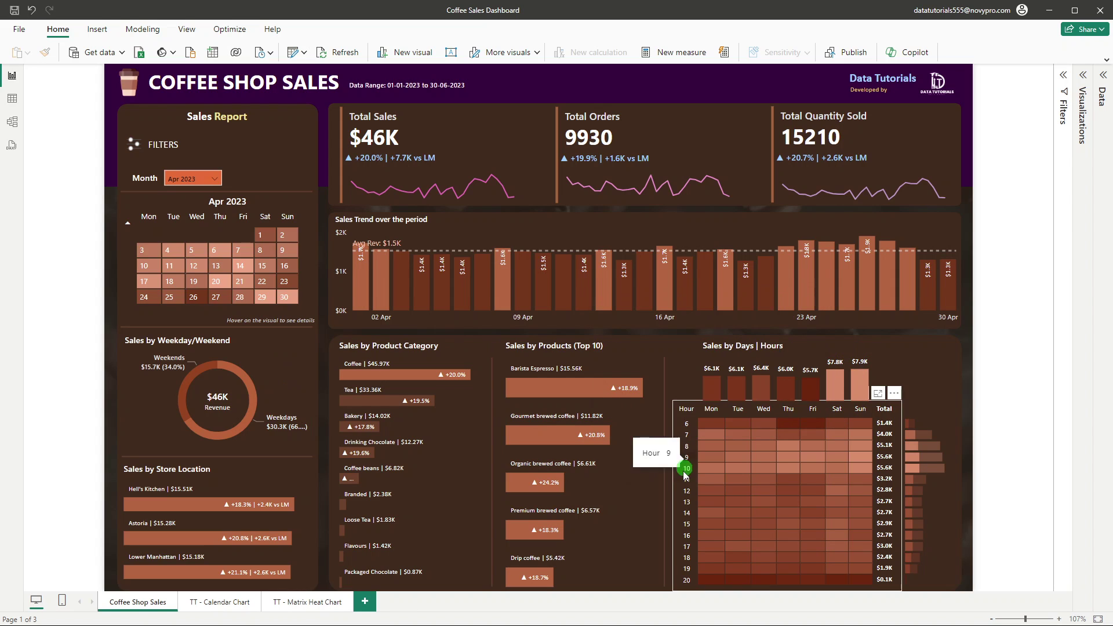
pyautogui.click(423, 376)
pyautogui.click(537, 375)
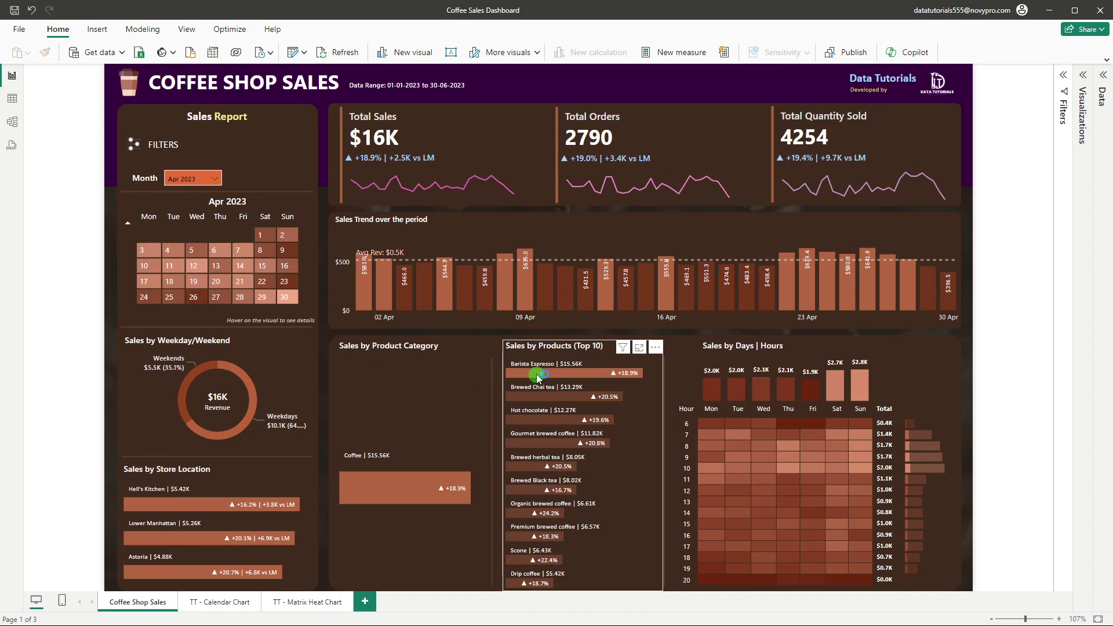
pyautogui.click(536, 376)
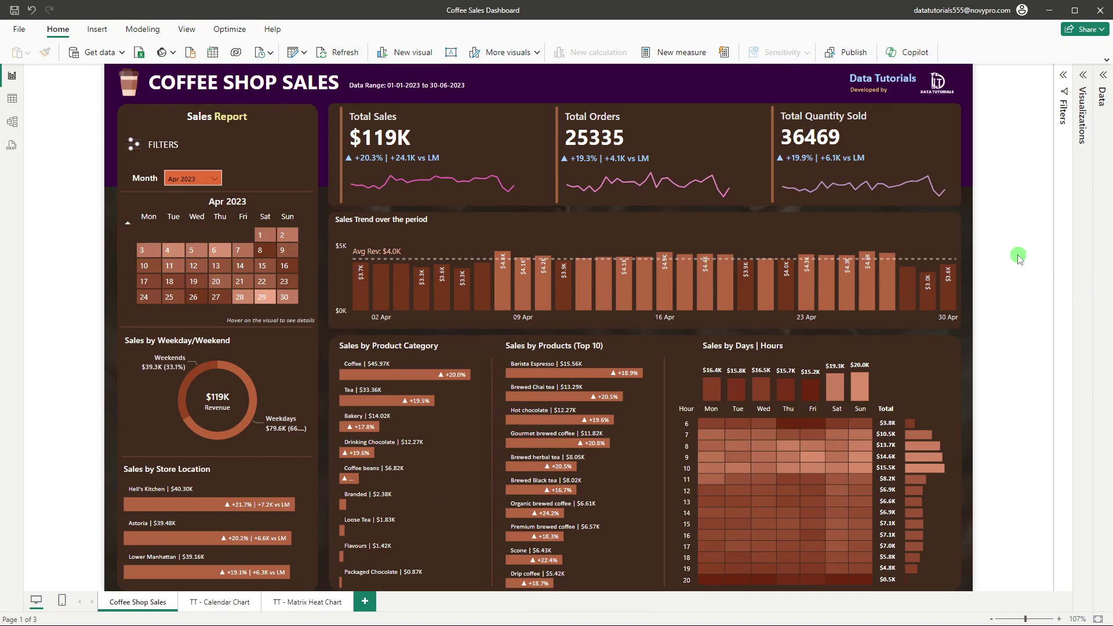